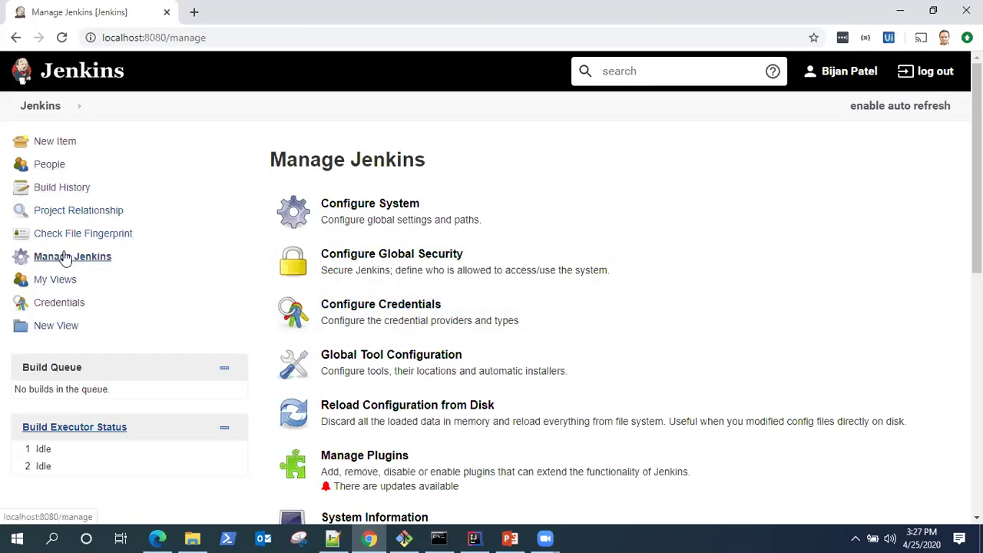
- Look over the Jenkins management options and open the plugin manager
scroll(734, 311, "down", 5)
scroll(733, 311, "up", 5)
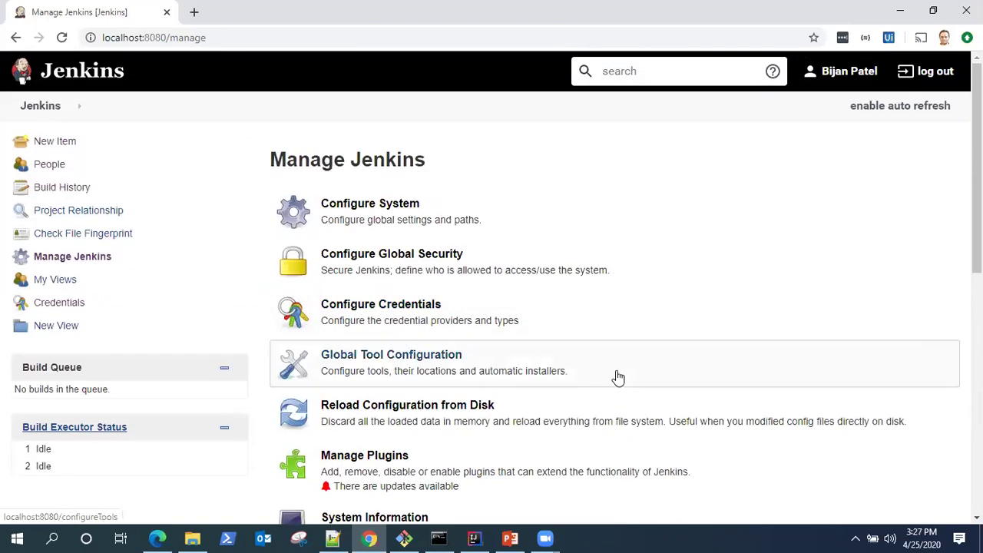
scroll(472, 363, "down", 2)
left_click(380, 336)
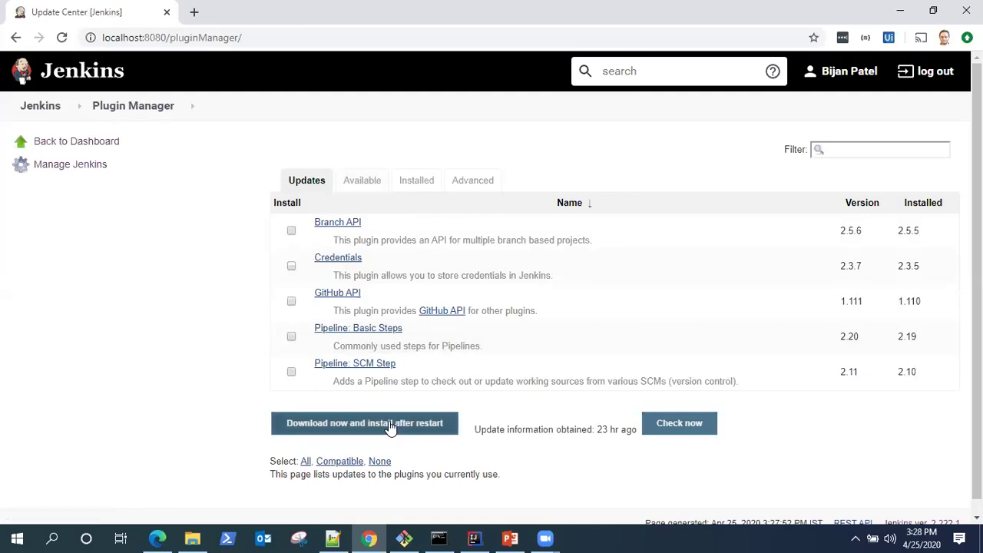
- Show the plugins available for installation and filter them by "maven"
left_click(367, 182)
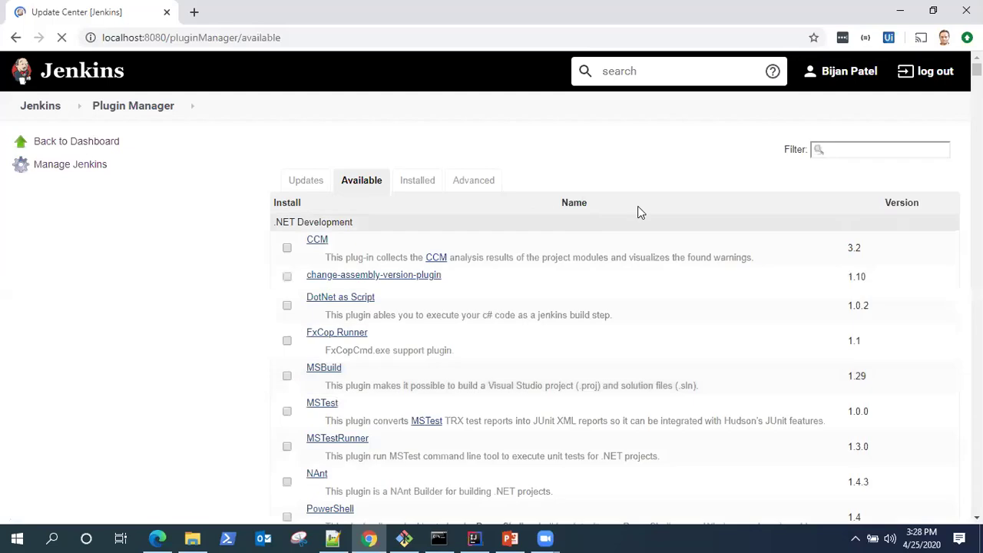
mouse_move(977, 69)
left_mouse_down()
mouse_move(977, 507)
mouse_move(977, 69)
left_mouse_up()
left_click(882, 148)
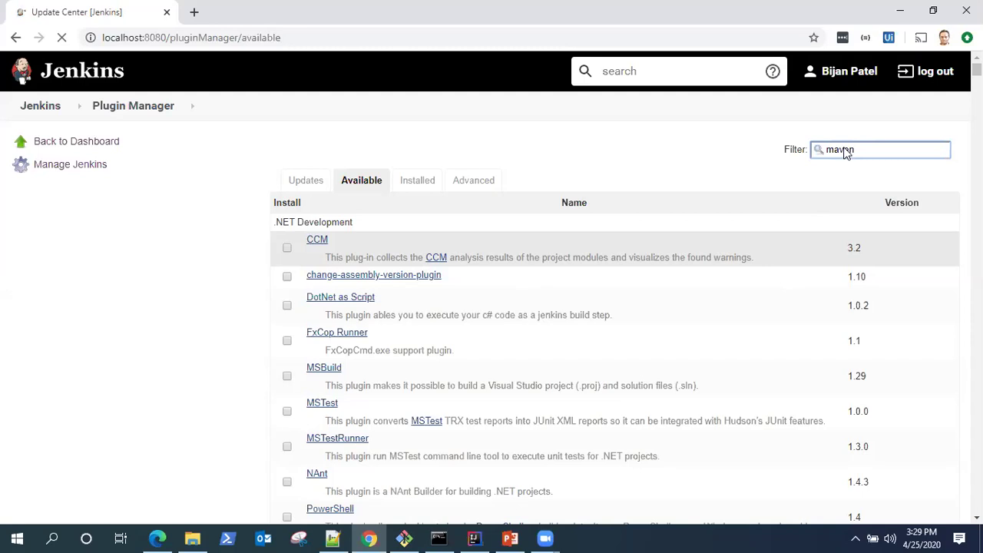
type("n")
scroll(768, 374, "down", 2)
scroll(769, 378, "up", 2)
scroll(693, 388, "down", 15)
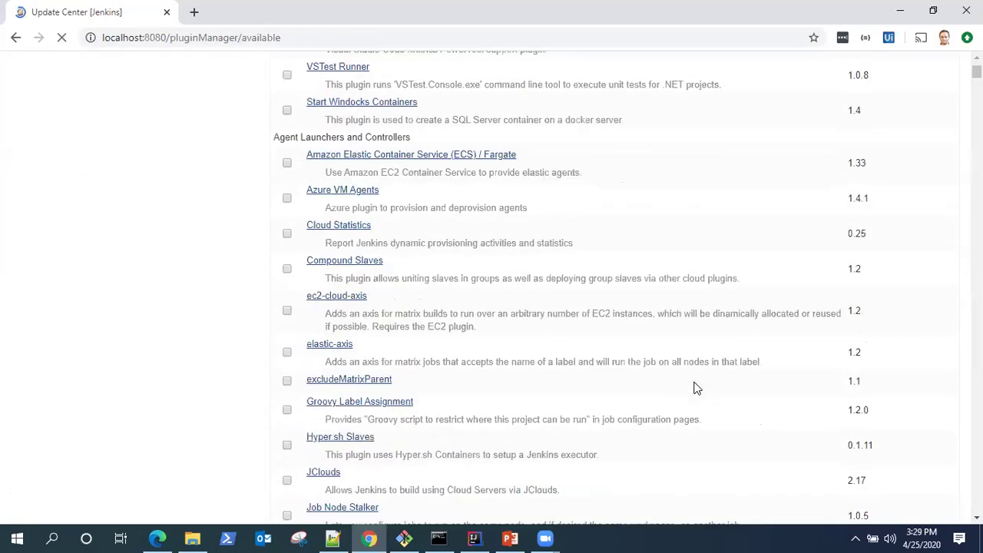
scroll(693, 388, "up", 15)
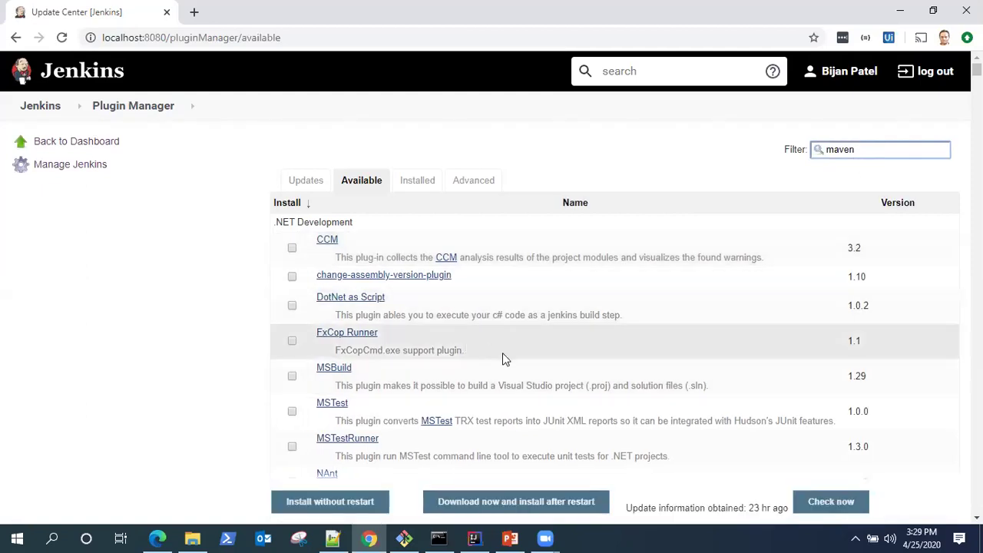
scroll(651, 380, "down", 2)
scroll(649, 380, "down", 2)
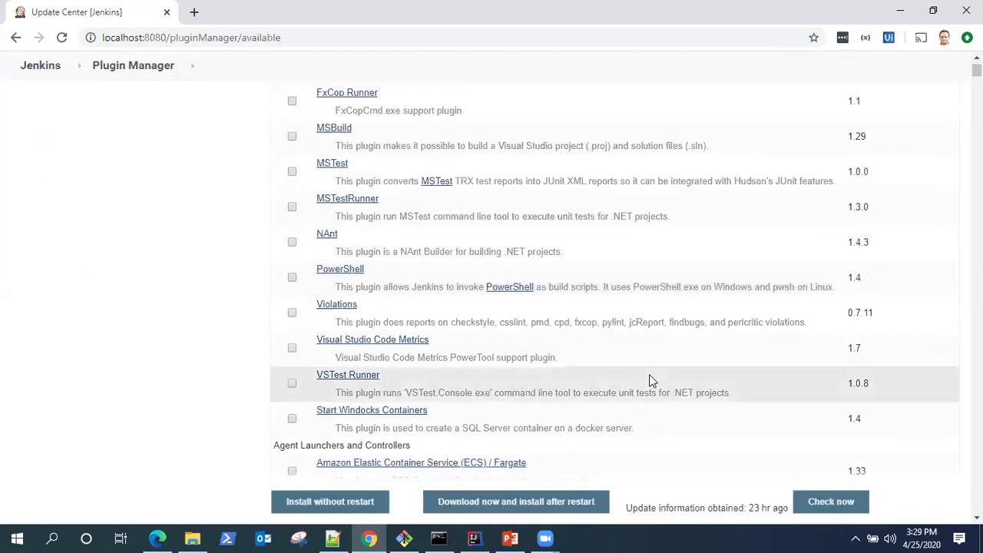
scroll(649, 379, "down", 7)
scroll(650, 379, "up", 15)
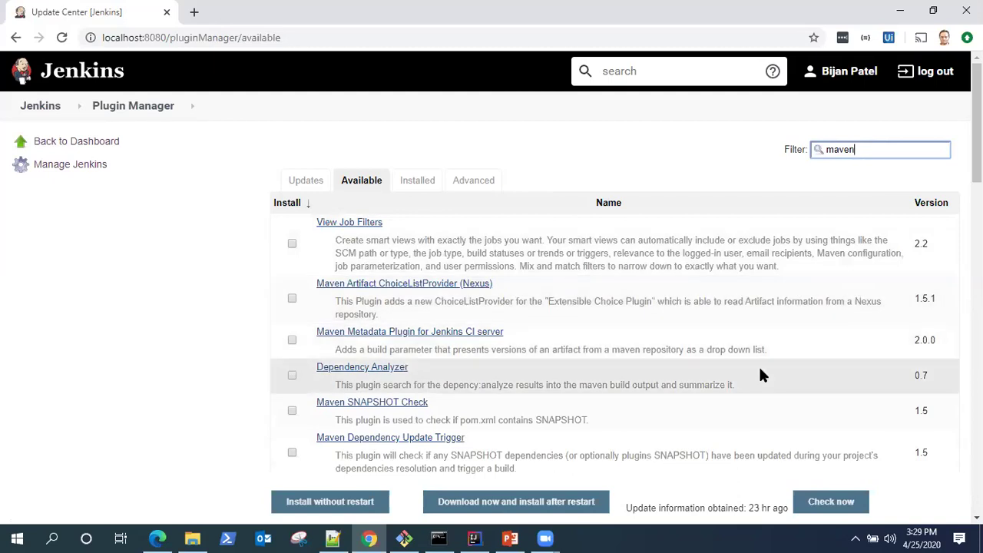
- Find the Pipeline Maven Integration plugin among the filtered plugins and mark it for installation
scroll(762, 374, "down", 3)
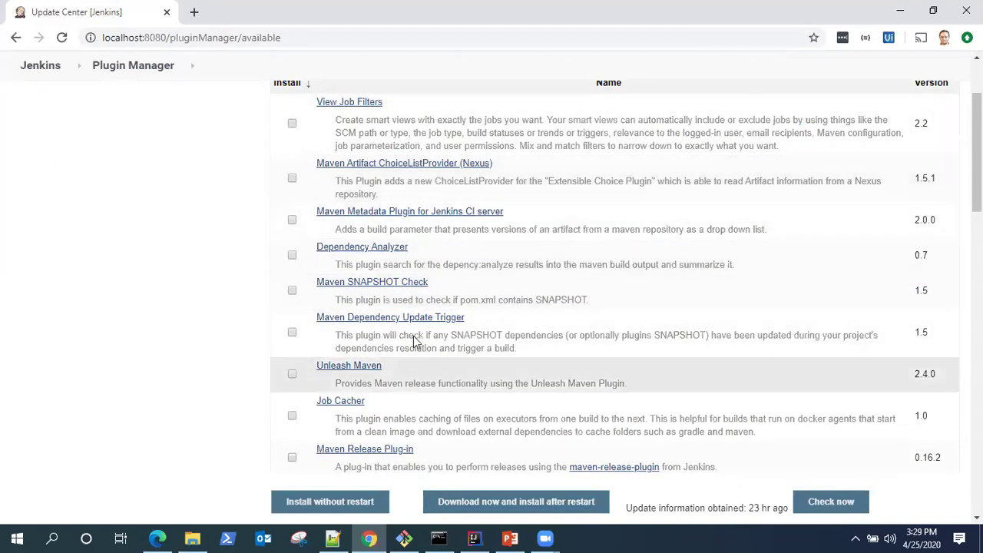
scroll(376, 399, "down", 3)
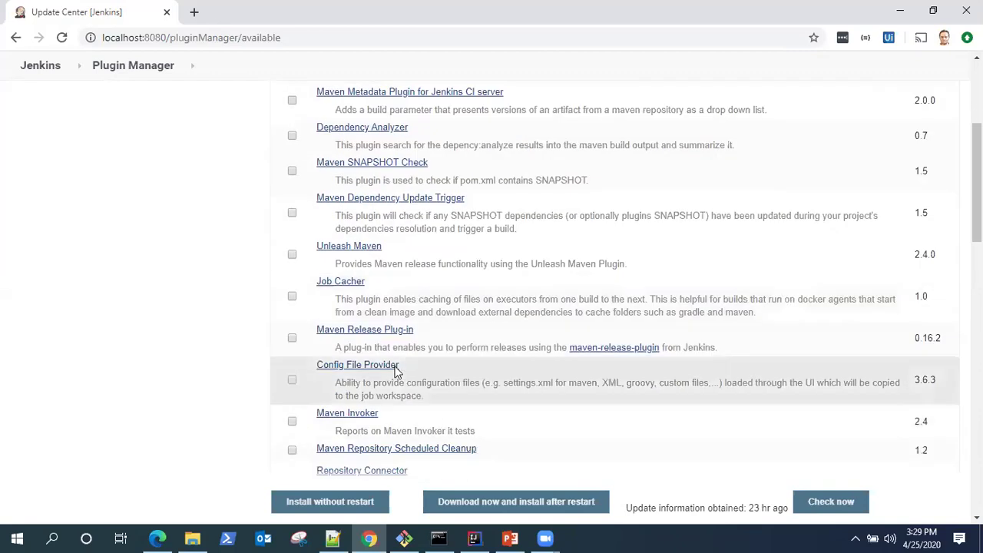
scroll(399, 344, "down", 6)
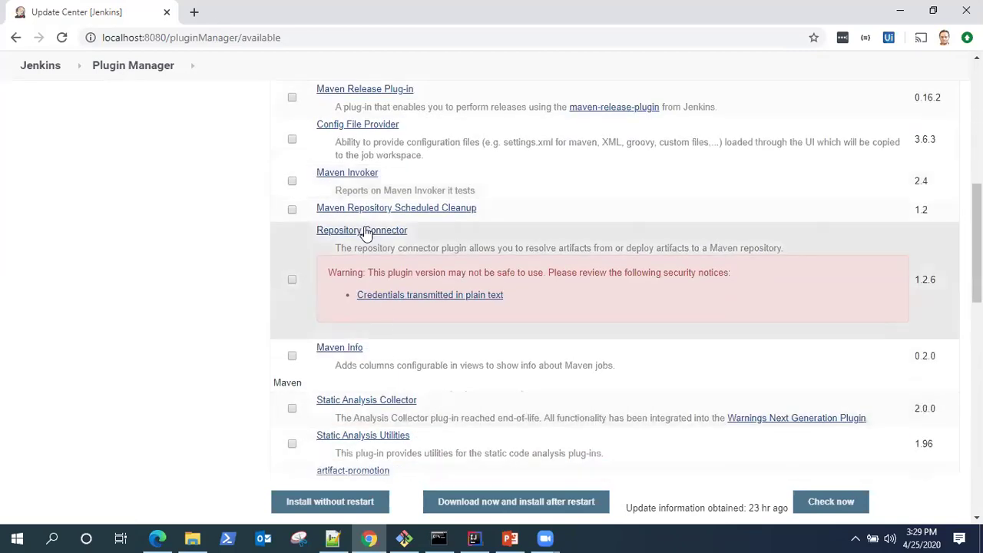
scroll(429, 409, "down", 6)
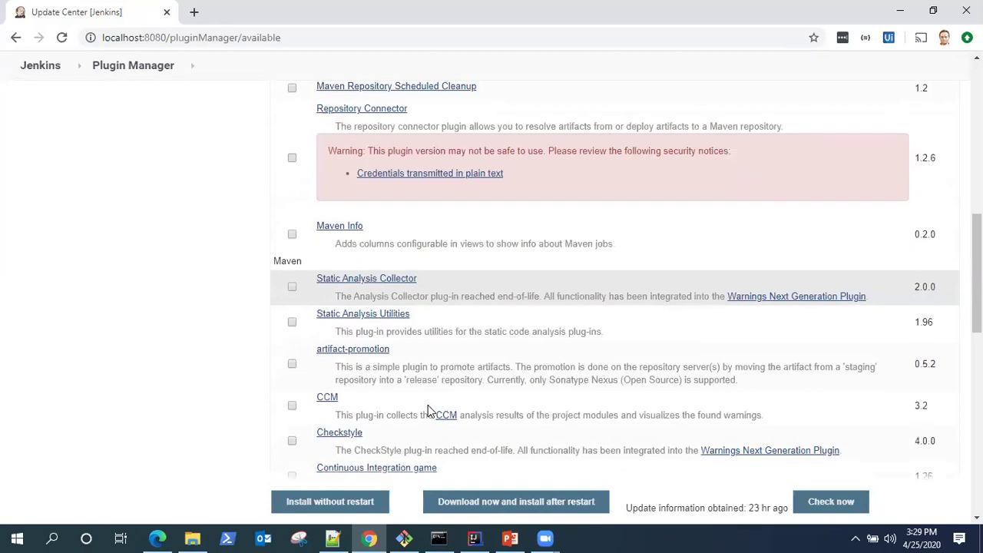
scroll(427, 409, "down", 12)
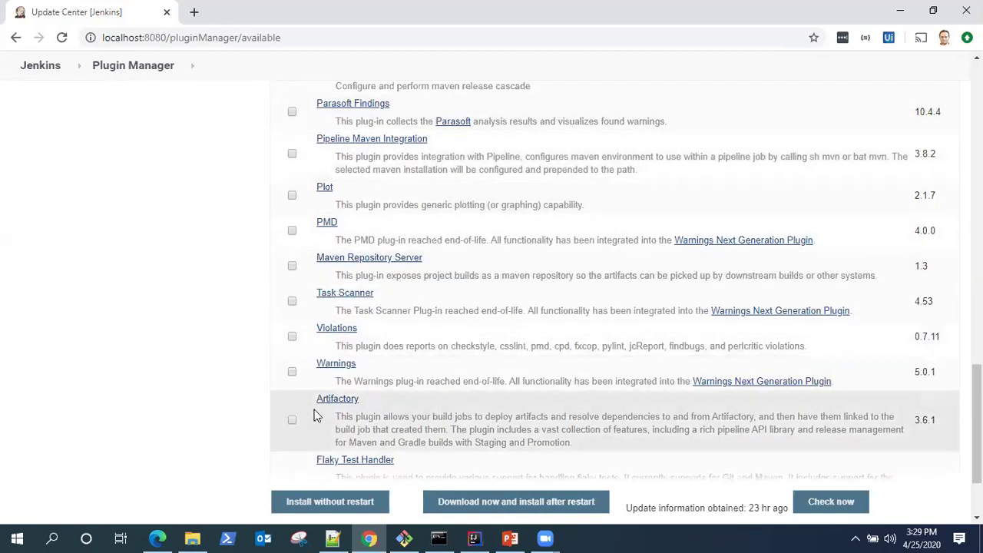
left_click(291, 154)
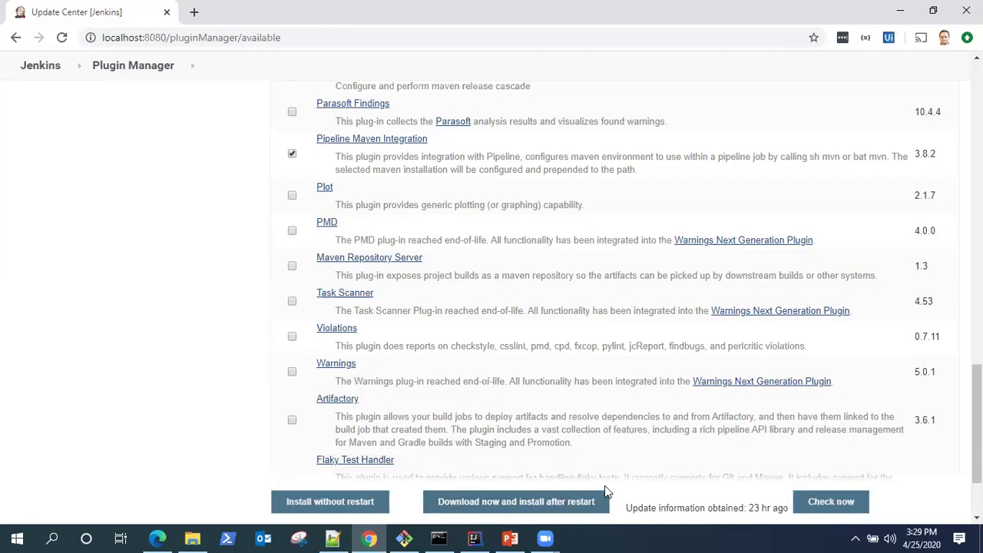
scroll(675, 396, "up", 2)
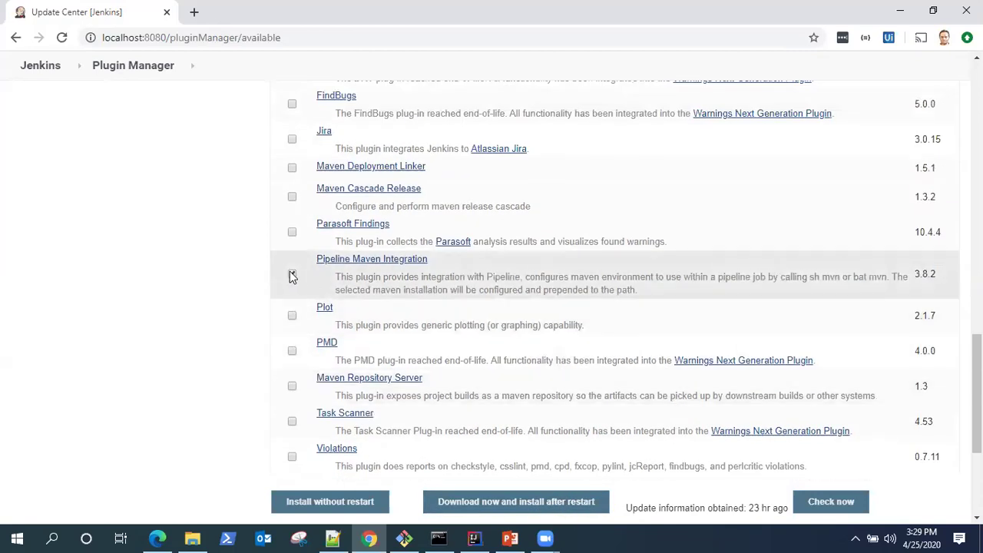
scroll(604, 413, "up", 5)
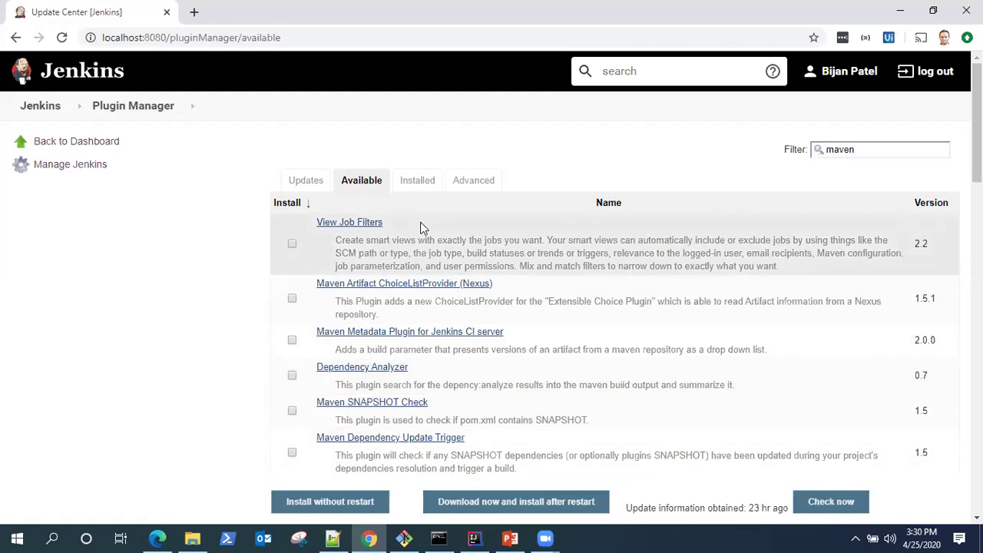
- Examine the full list of installed plugins, including their versions and which ones can be uninstalled
left_click(415, 182)
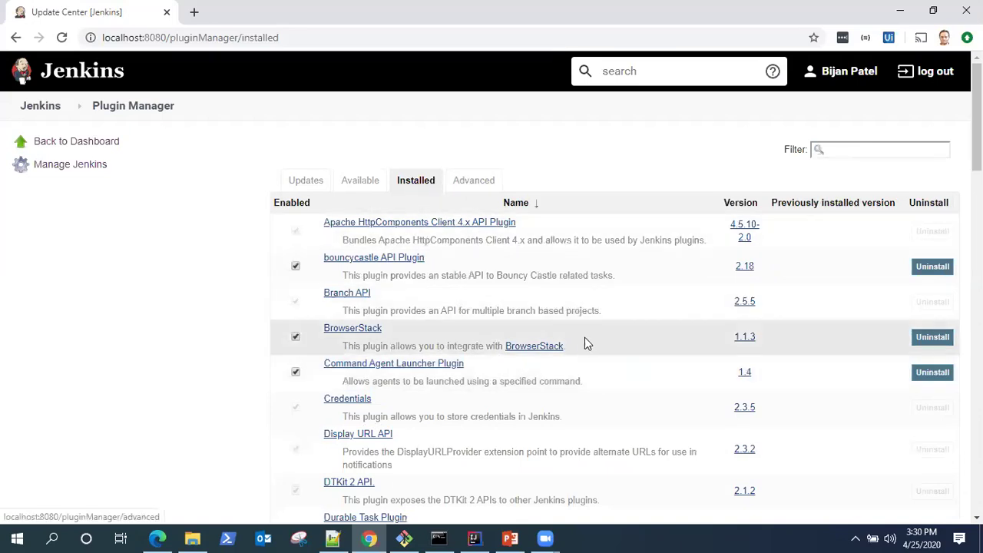
scroll(607, 321, "down", 20)
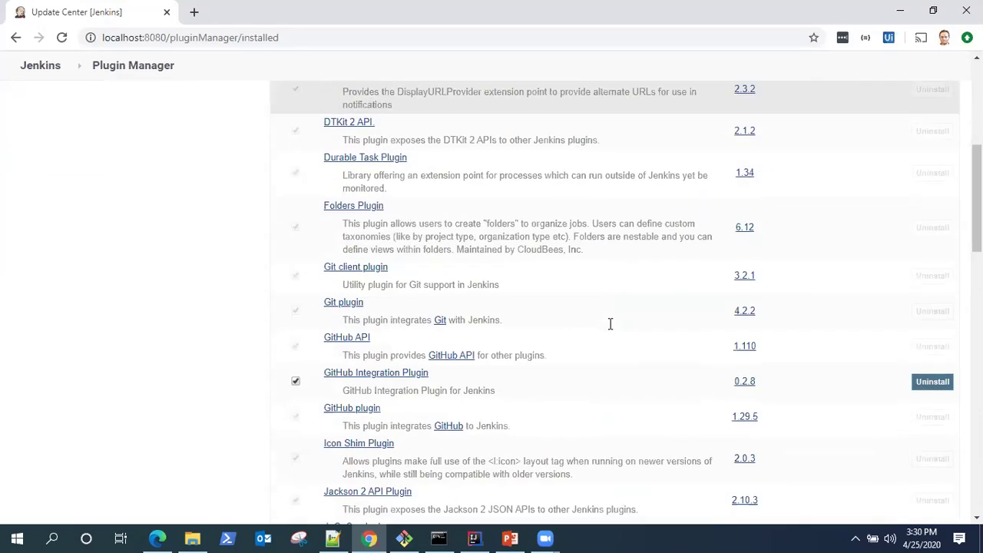
scroll(609, 324, "down", 3)
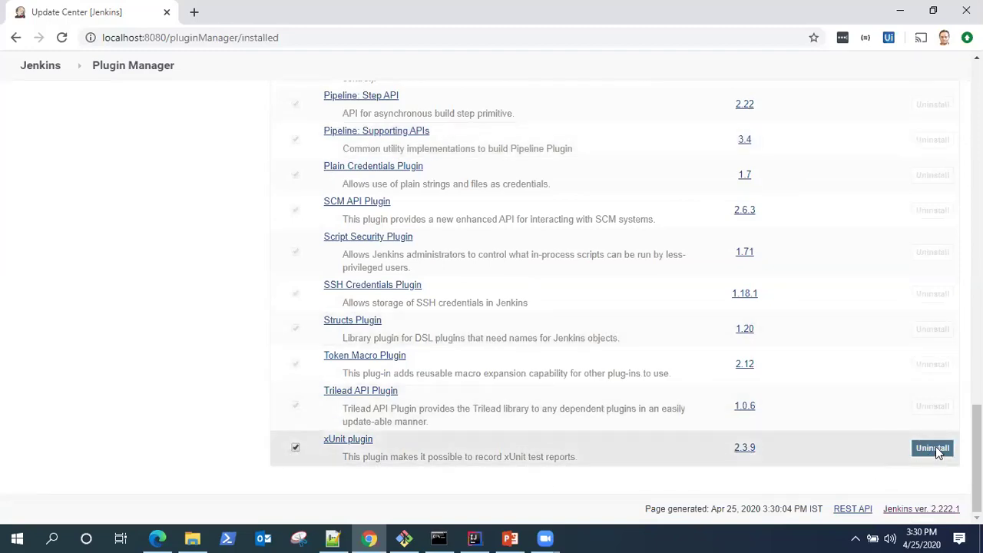
scroll(919, 399, "up", 6)
scroll(919, 400, "up", 12)
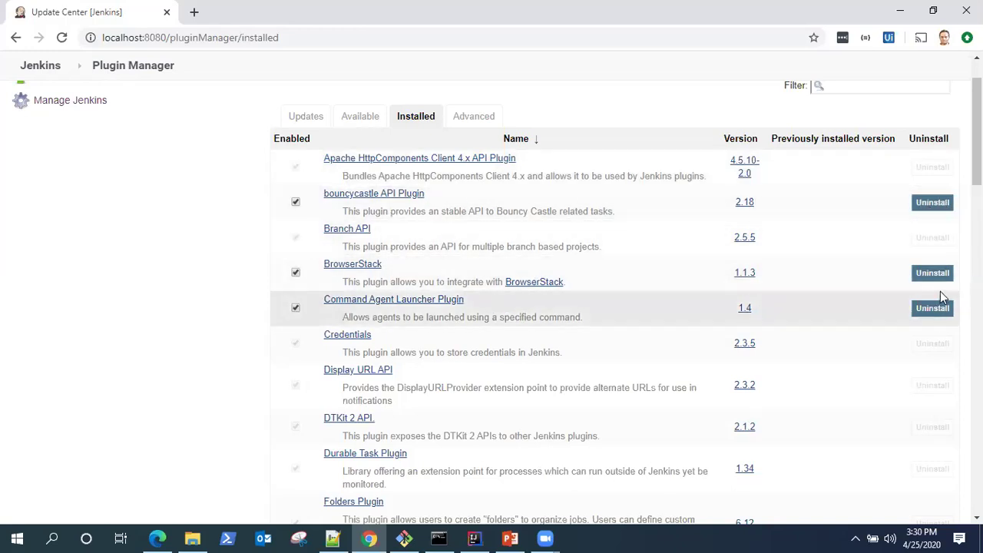
scroll(943, 298, "down", 10)
scroll(940, 291, "down", 6)
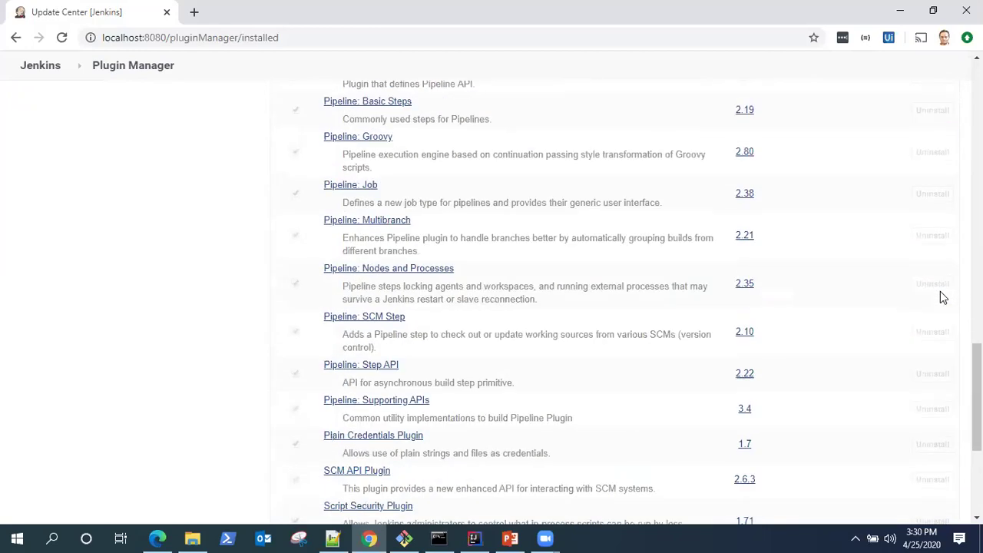
scroll(926, 297, "up", 20)
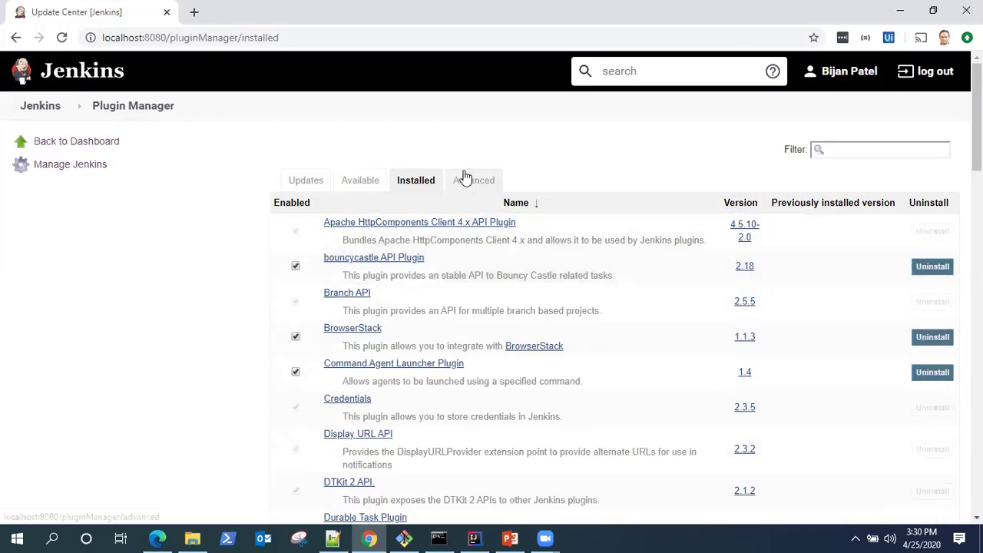
- Review the plugin manager's HTTP proxy, plugin upload and update site settings, and return to the list of plugin updates
left_click(461, 177)
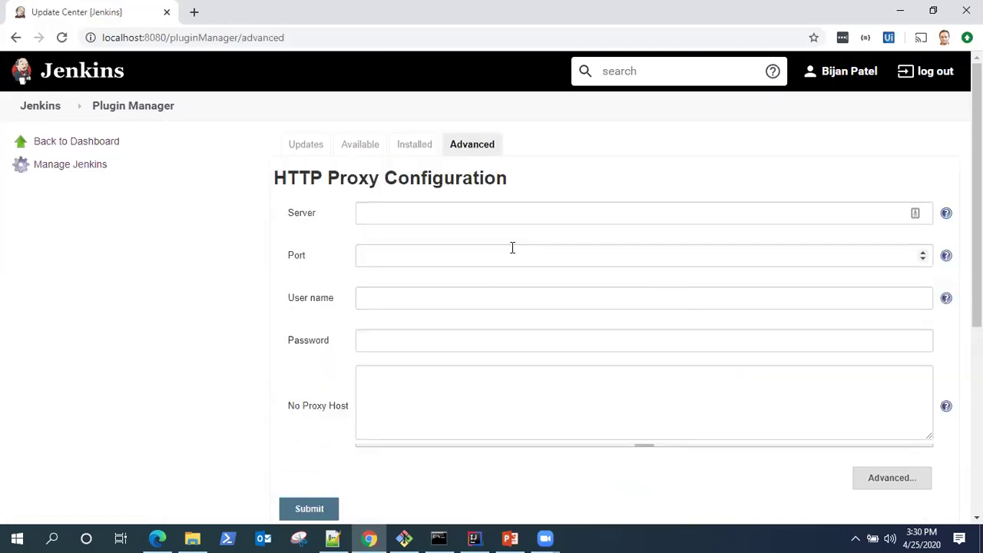
scroll(685, 378, "down", 3)
scroll(690, 383, "down", 2)
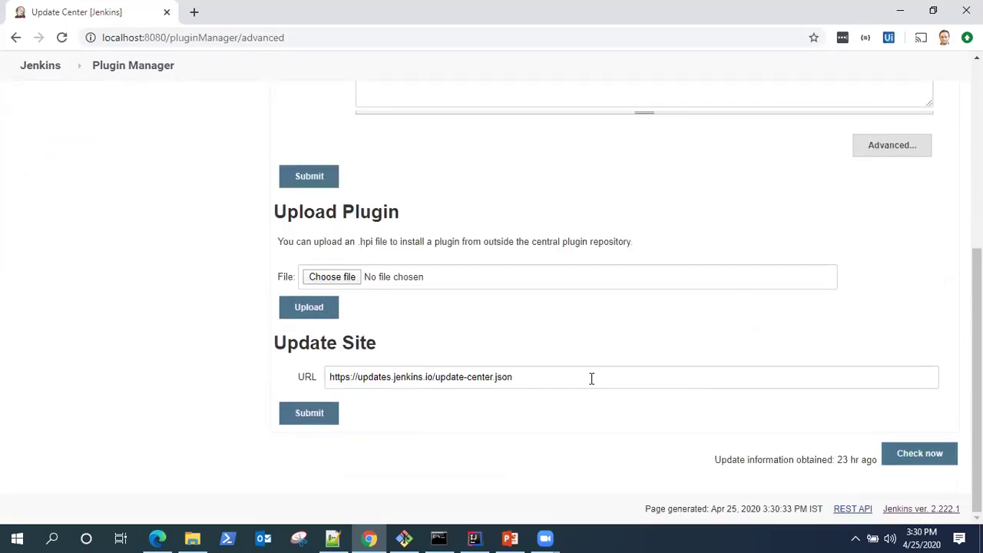
scroll(511, 368, "up", 5)
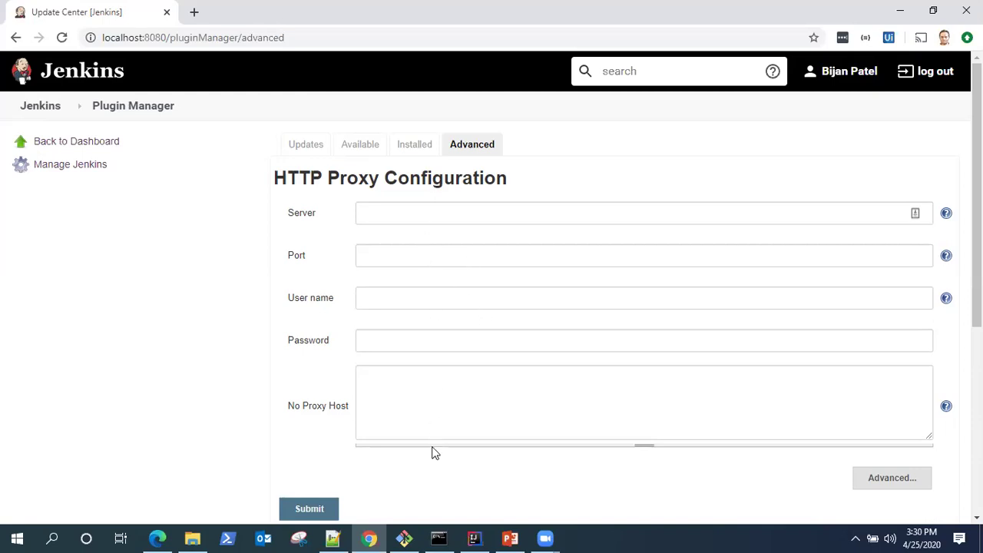
scroll(512, 411, "down", 2)
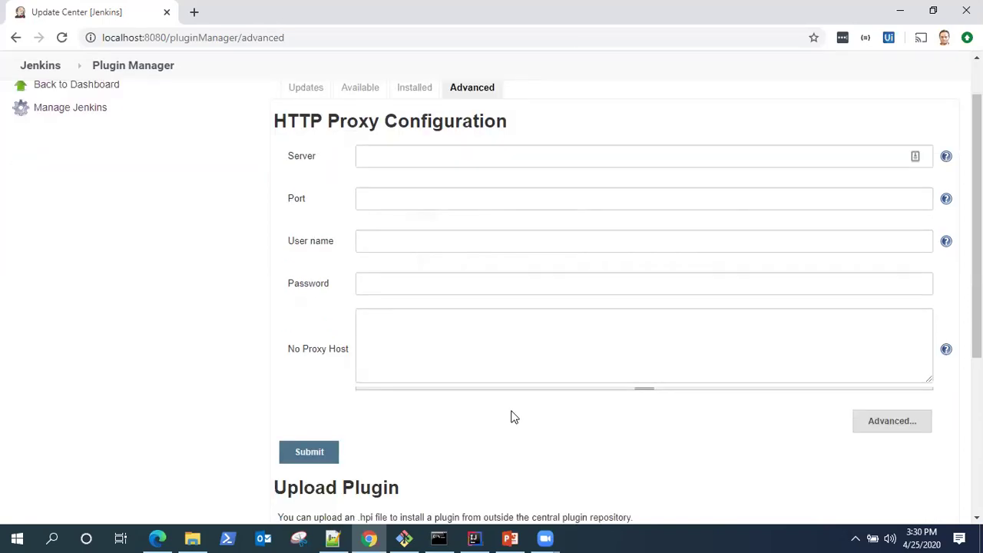
scroll(445, 198, "up", 2)
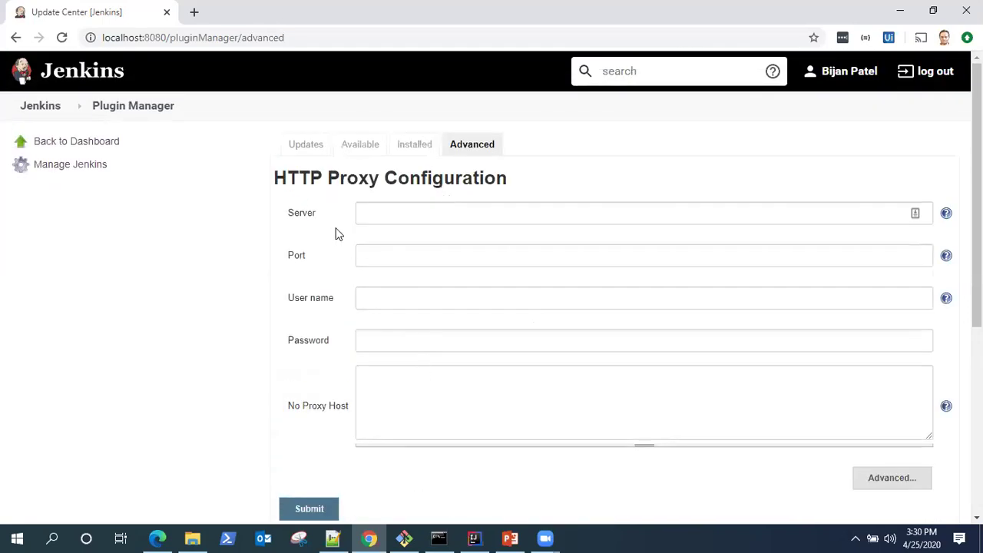
scroll(419, 376, "down", 5)
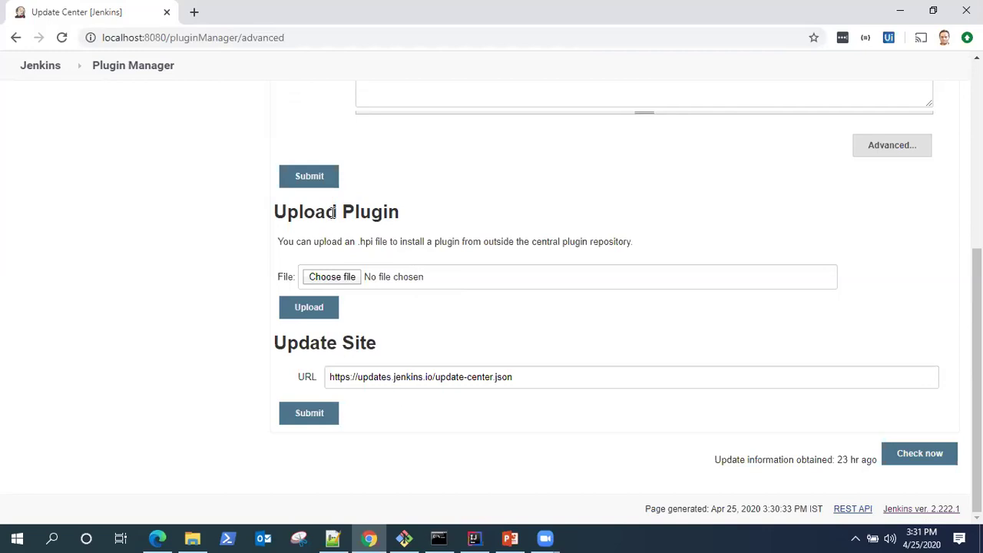
scroll(384, 298, "up", 1)
scroll(383, 297, "up", 4)
scroll(443, 346, "down", 2)
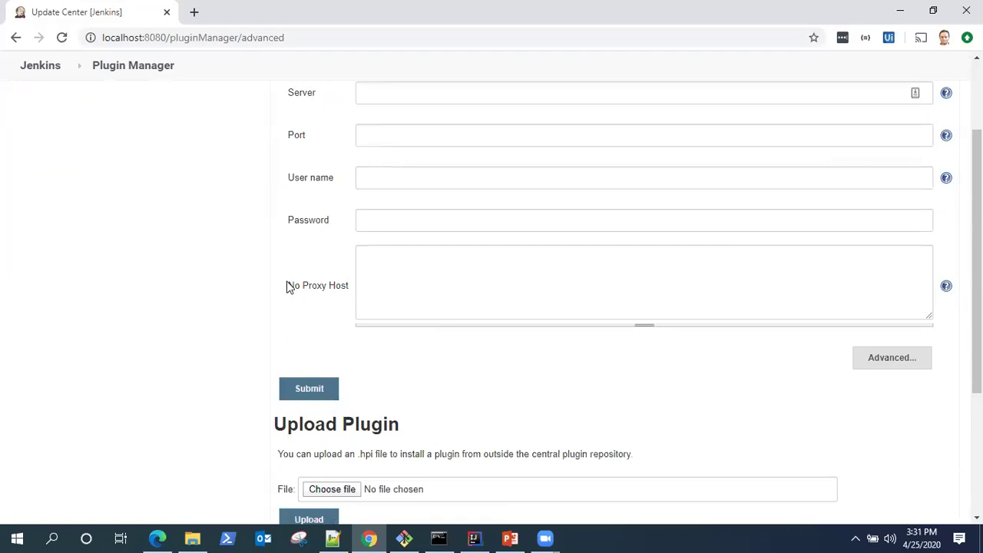
scroll(390, 336, "down", 3)
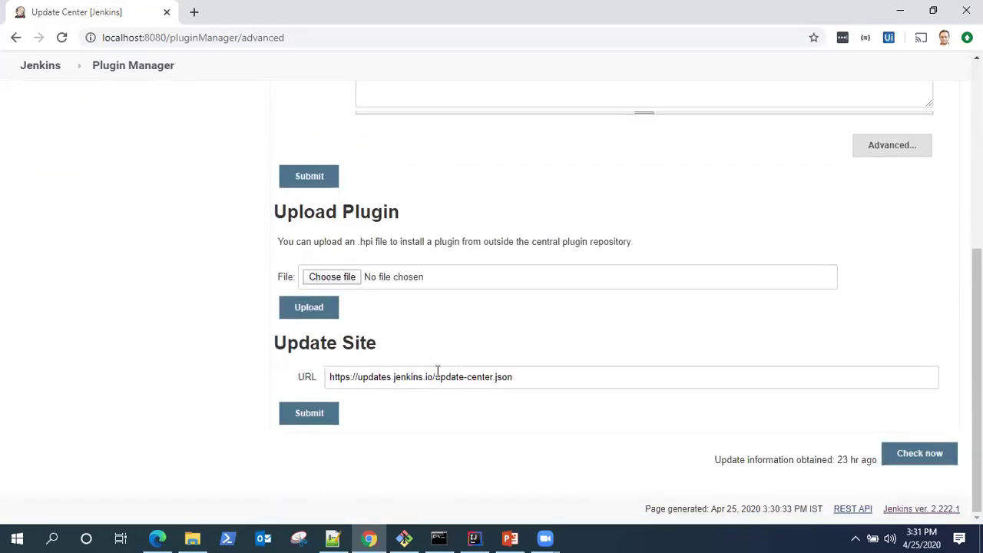
scroll(437, 372, "up", 5)
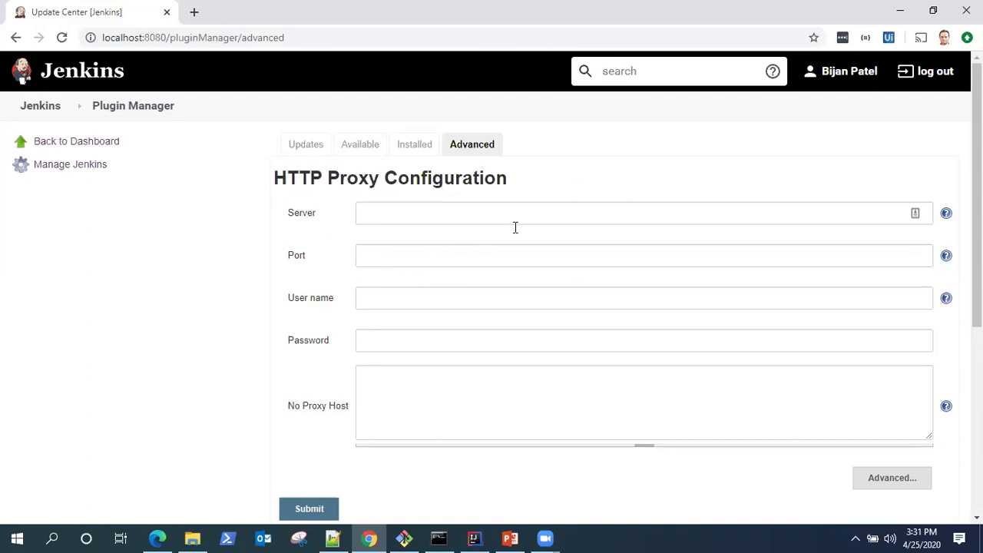
left_click(318, 147)
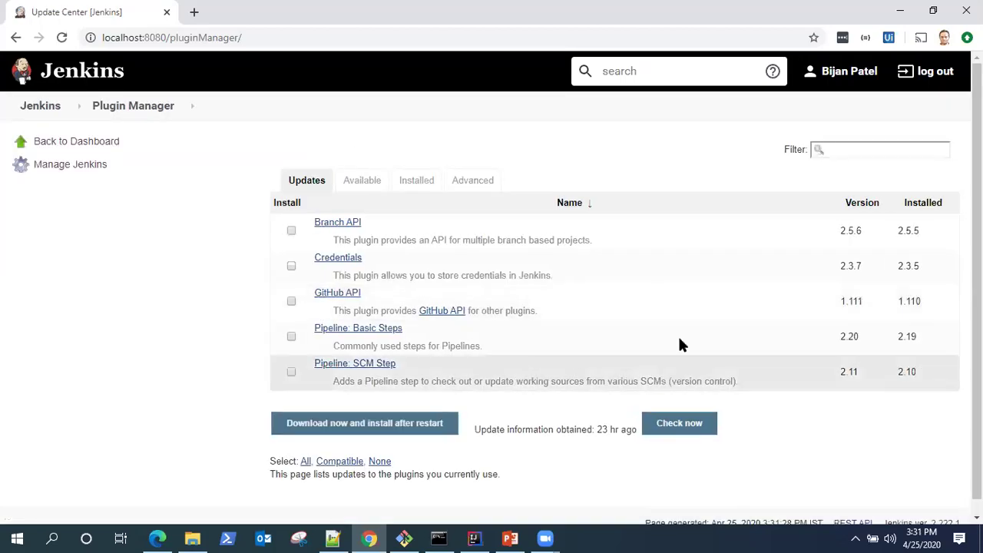